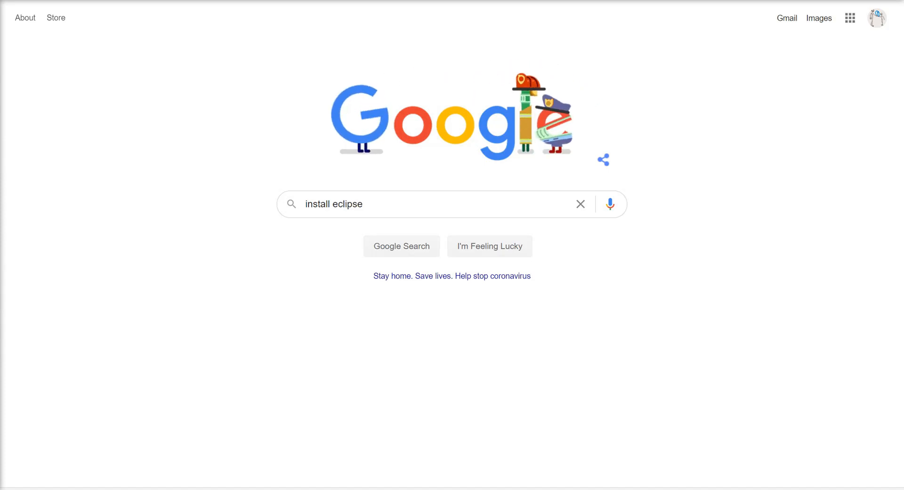
# - Open Command Prompt, run the systeminfo command and view the system details from the beginning of its output
pyautogui.press('super+s')
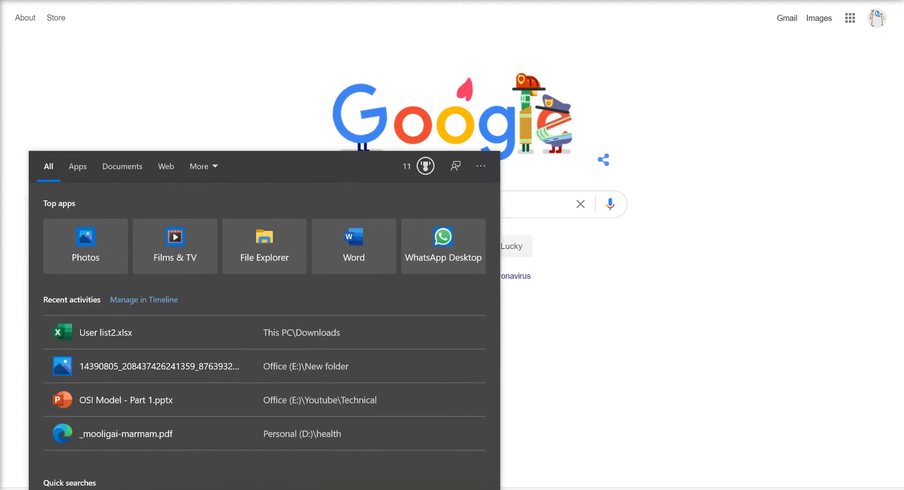
pyautogui.write('cmd')
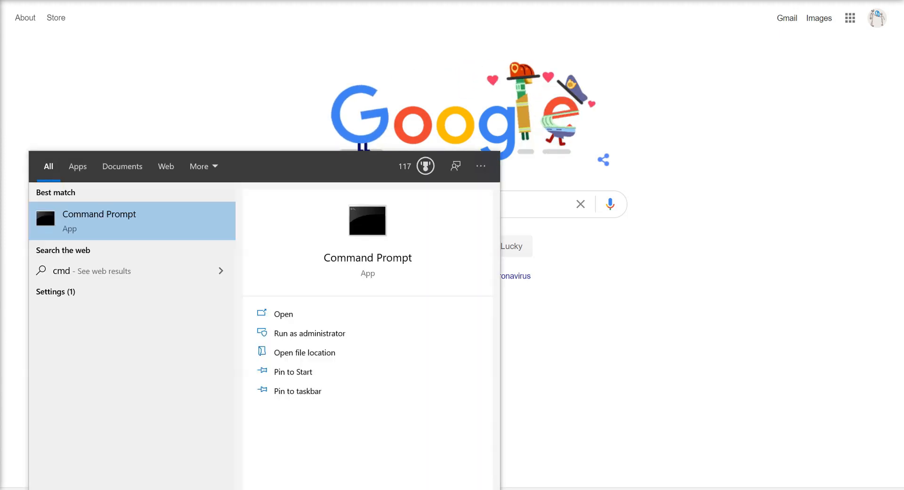
pyautogui.press('Return')
pyautogui.write('systeminfo')
pyautogui.press('Return')
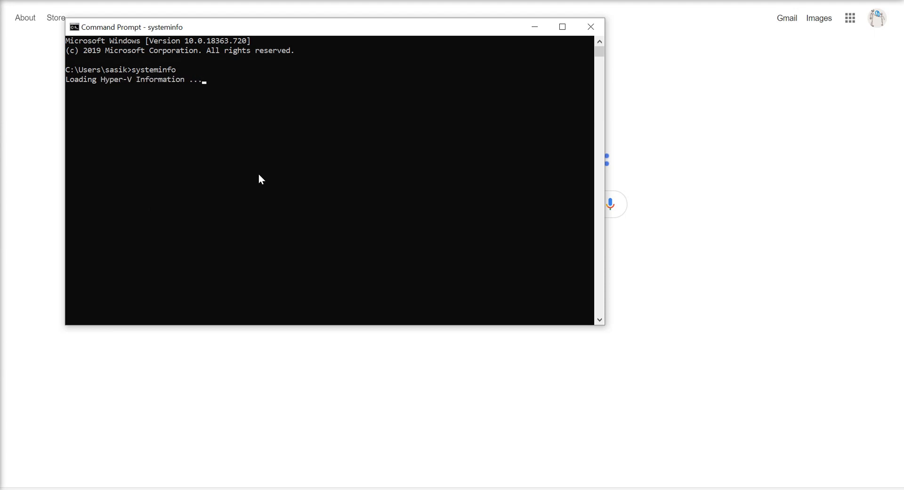
pyautogui.scroll(9, 271, 141)
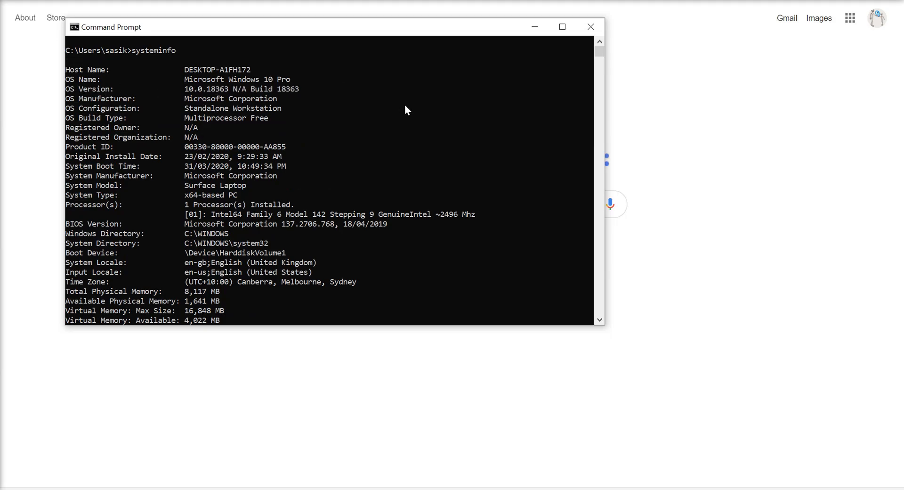
# - Return to the browser, run the Google search for install eclipse and open the Eclipse Foundation's Eclipse Downloads result
pyautogui.click(690, 189)
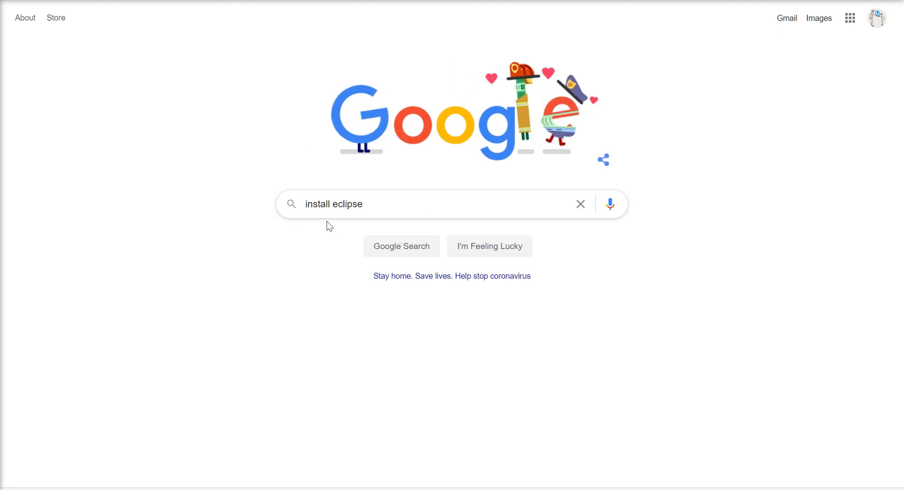
pyautogui.click(417, 245)
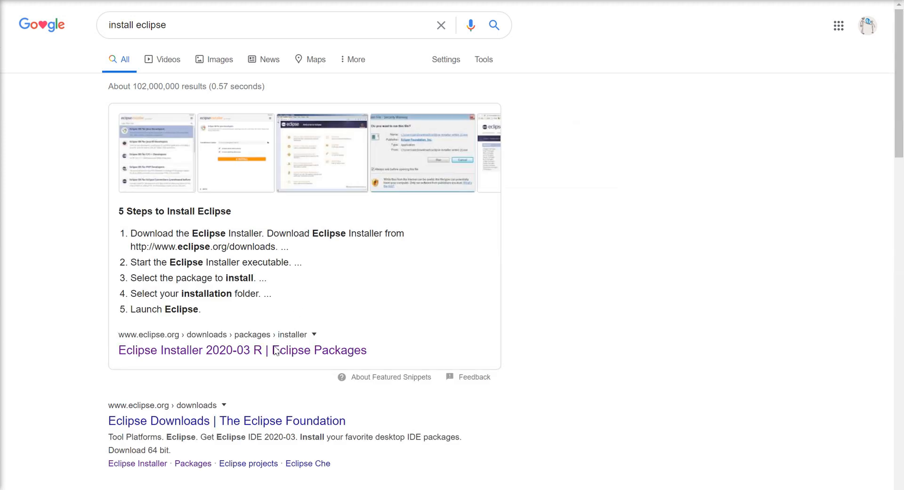
pyautogui.scroll(-2, 276, 351)
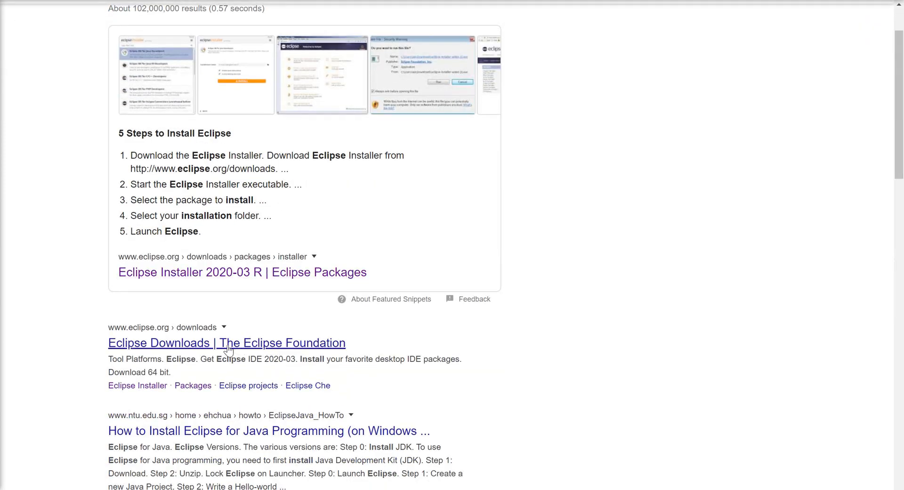
pyautogui.click(228, 348)
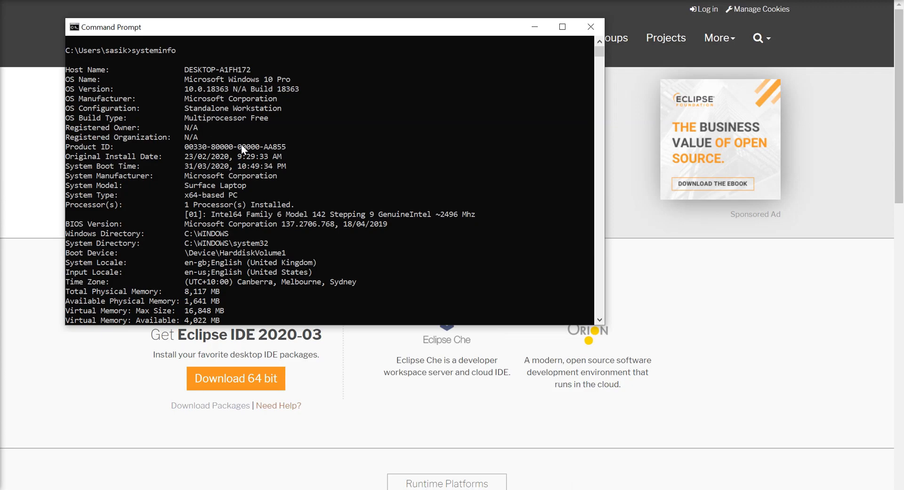
# - Highlight the System Type value in the systeminfo output to check the architecture, and minimize Command Prompt
pyautogui.moveTo(183, 195); pyautogui.dragTo(209, 195)
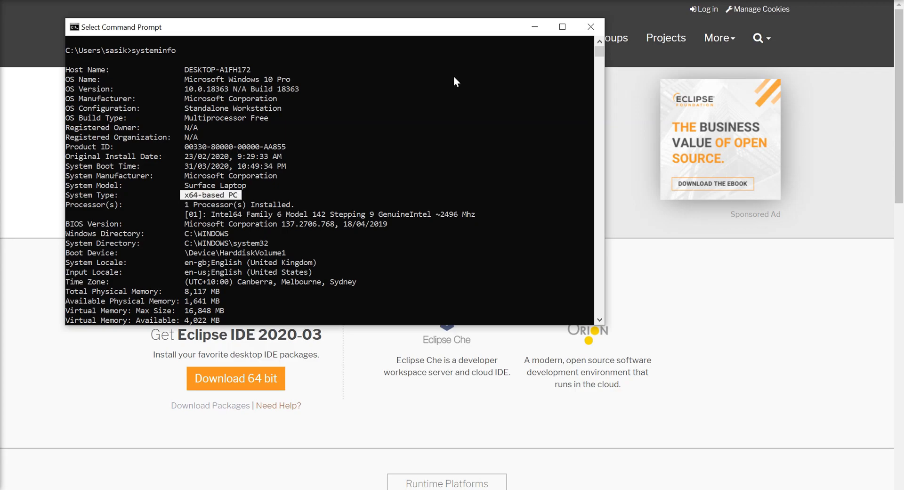
pyautogui.click(535, 28)
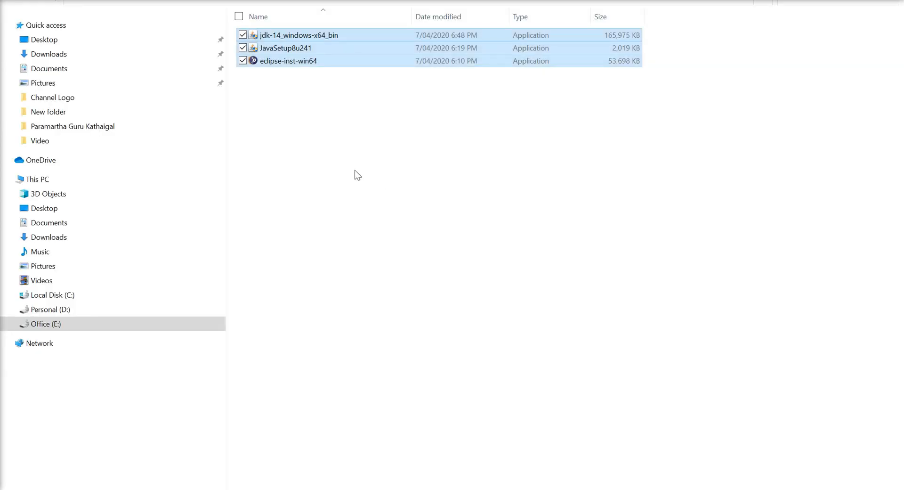
# - Try to run the Eclipse installer eclipse-inst-win64 from the downloaded files folder
pyautogui.click(357, 175)
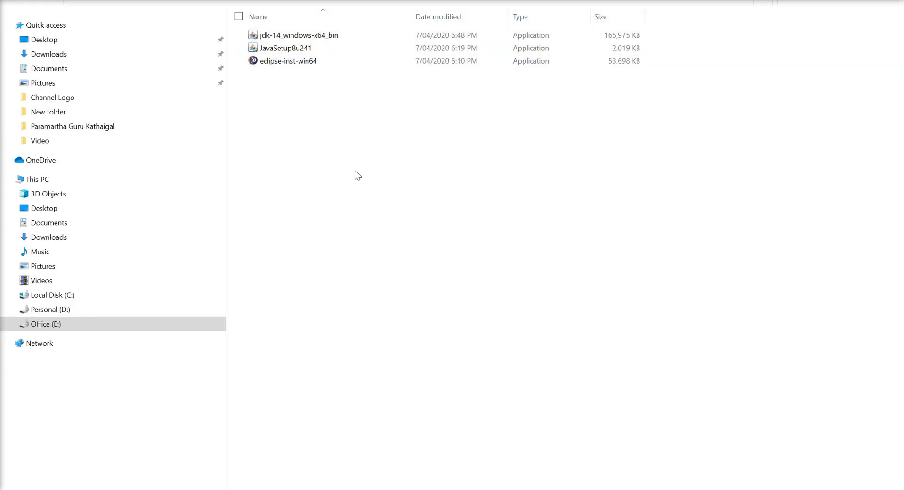
pyautogui.doubleClick(299, 64)
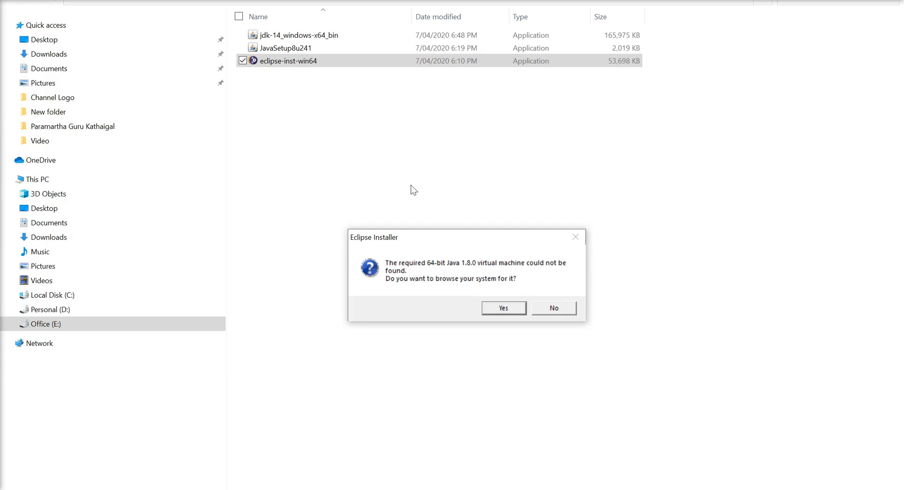
pyautogui.click(399, 153)
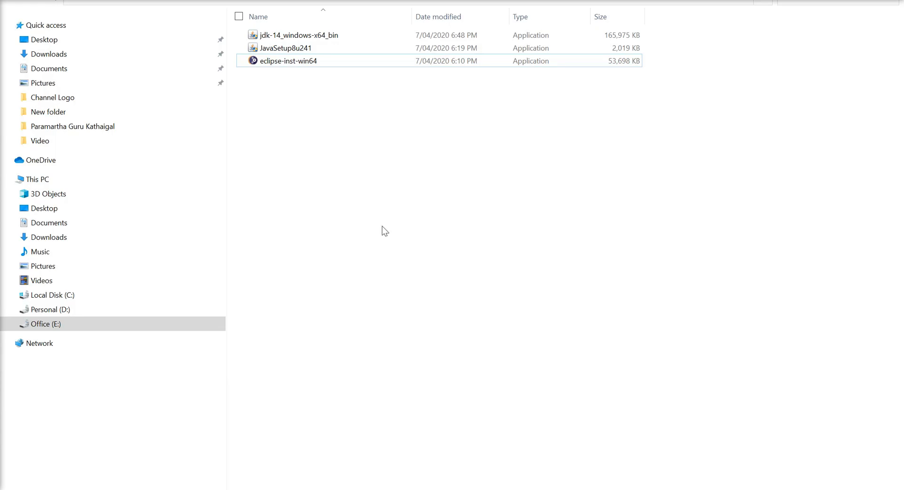
pyautogui.hotkey('alt', 'Tab')
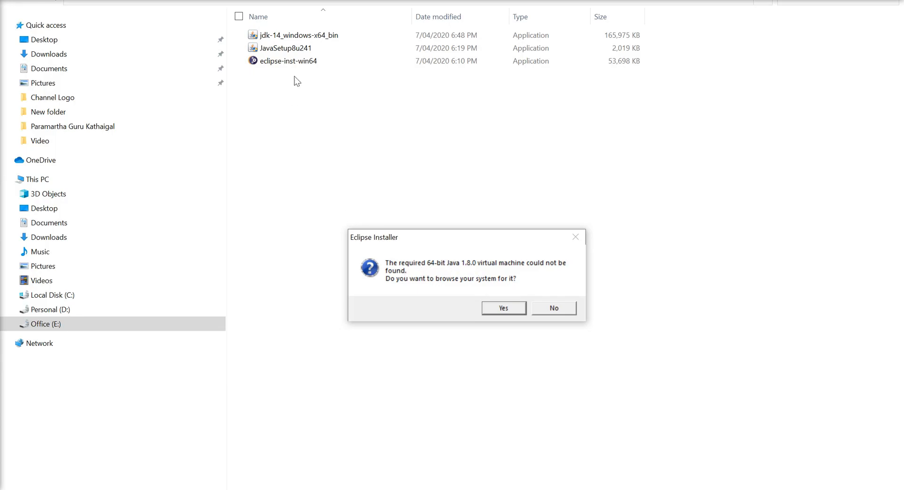
# - Run JavaSetup8u241, install Java without changing the destination folder, and close the setup
pyautogui.doubleClick(309, 48)
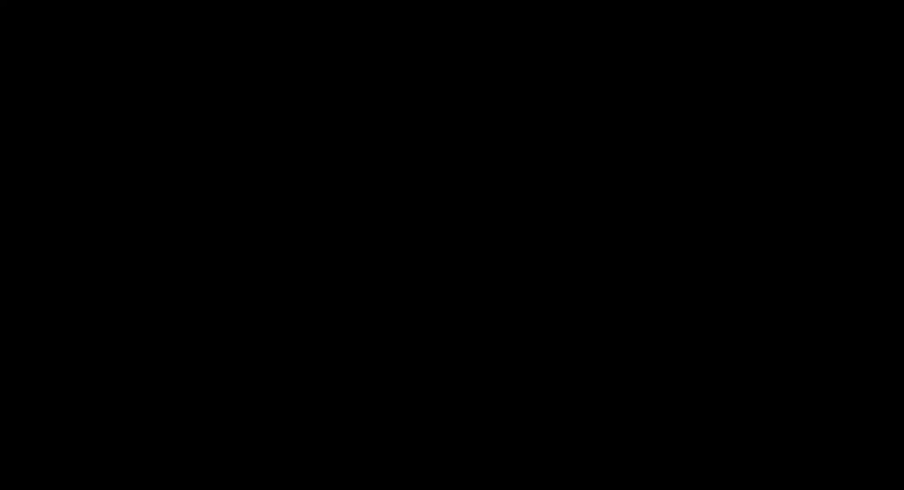
pyautogui.click(399, 331)
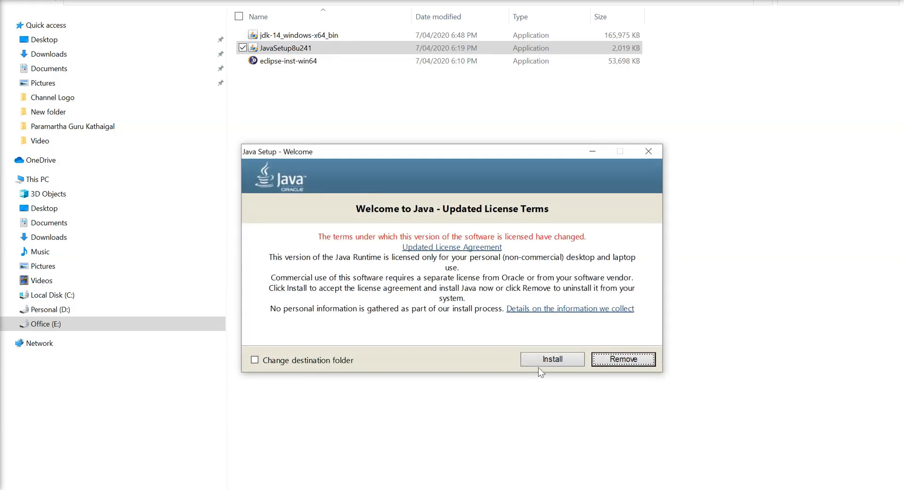
pyautogui.click(552, 359)
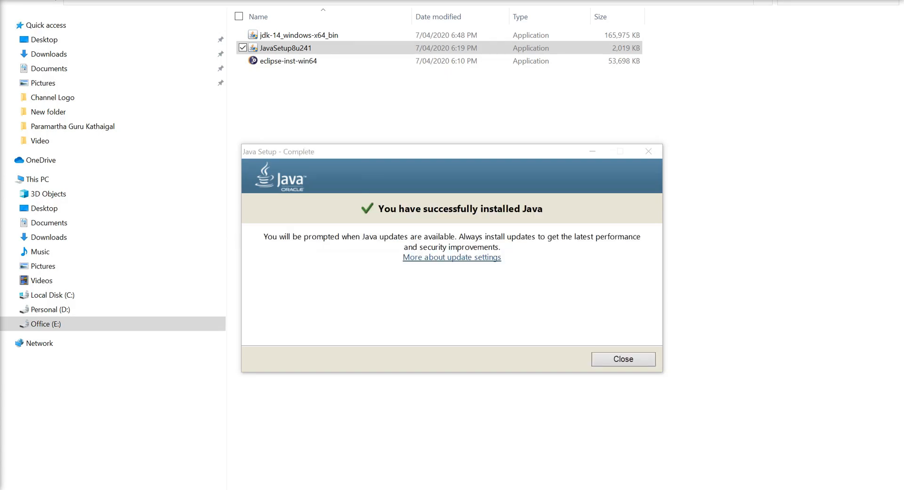
pyautogui.click(619, 356)
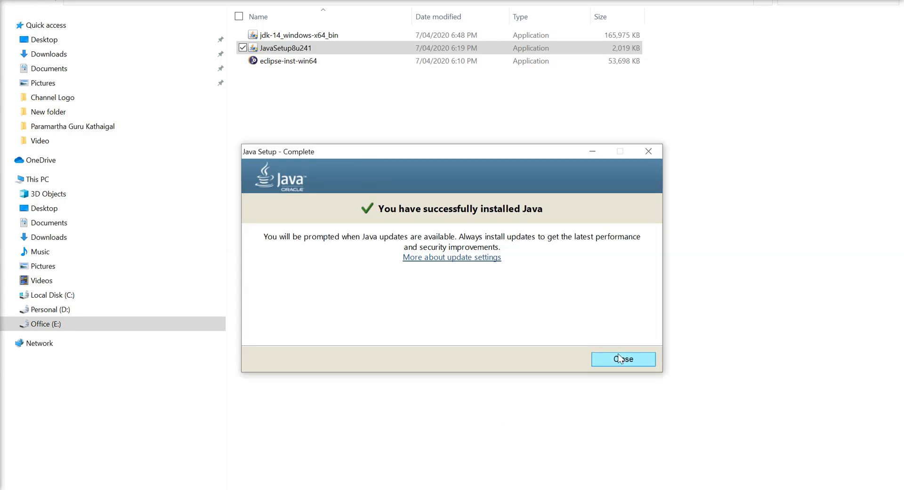
pyautogui.click(620, 357)
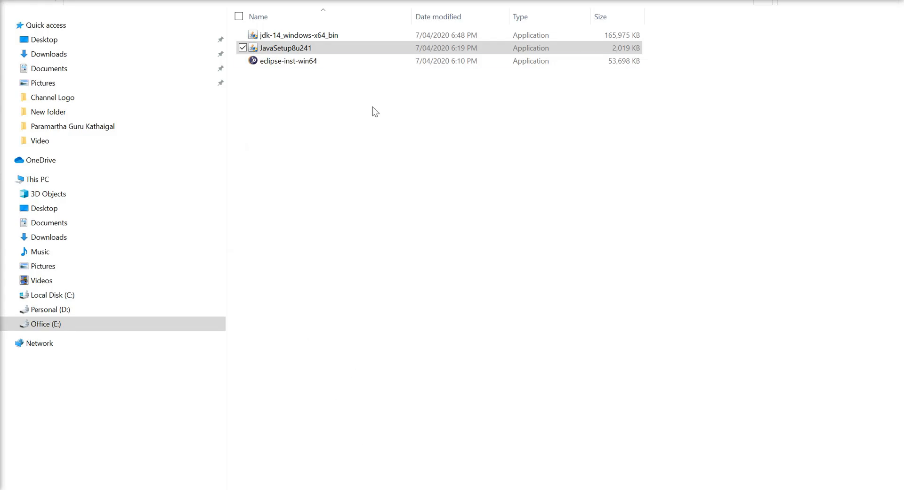
# - Try to start eclipse-inst-win64 again with the Java runtime installed
pyautogui.doubleClick(324, 61)
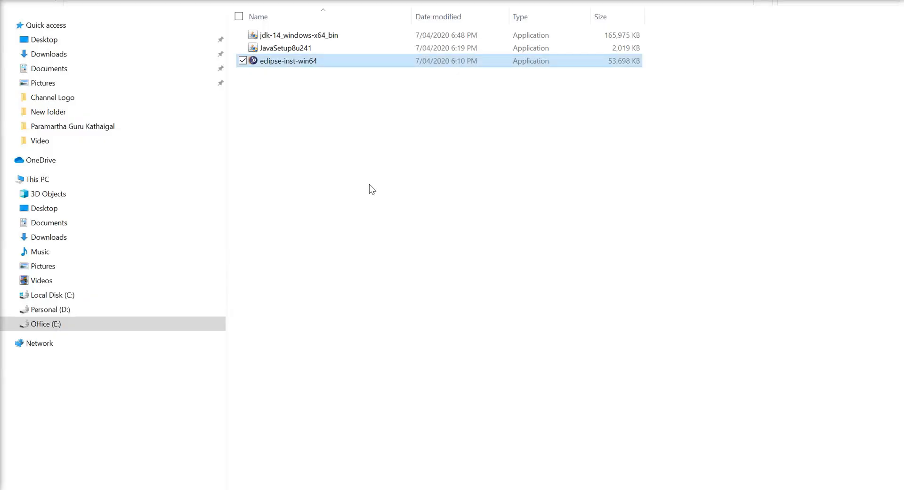
pyautogui.rightClick(286, 65)
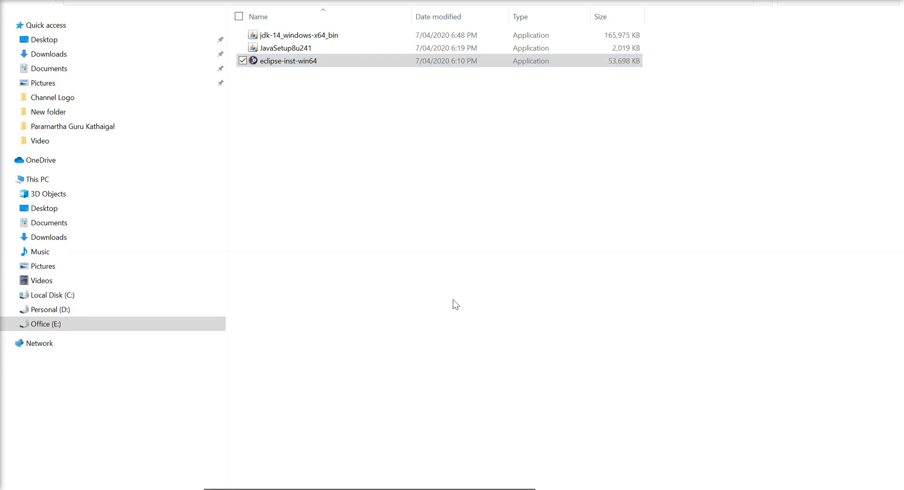
# - Run jdk-14_windows-x64_bin, install Java SE Development Kit 14 to C:\Program Files\Java\jdk-14\, and close the wizard
pyautogui.click(360, 35)
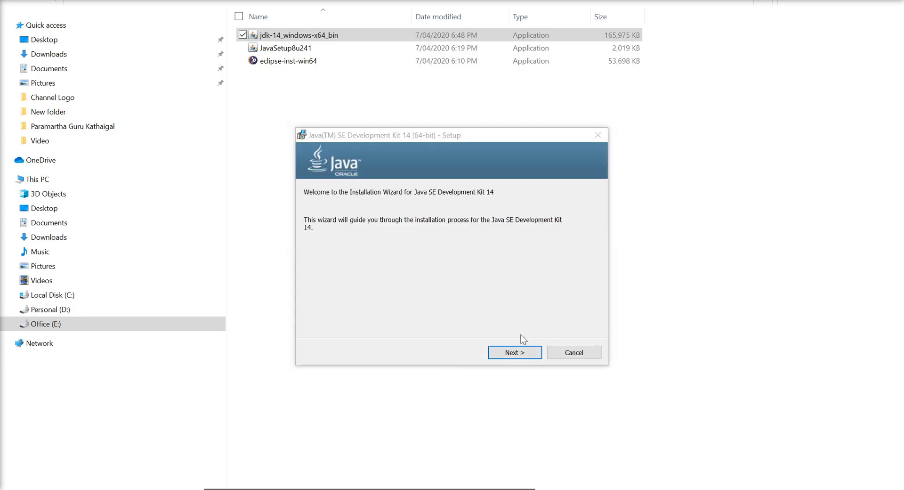
pyautogui.click(520, 353)
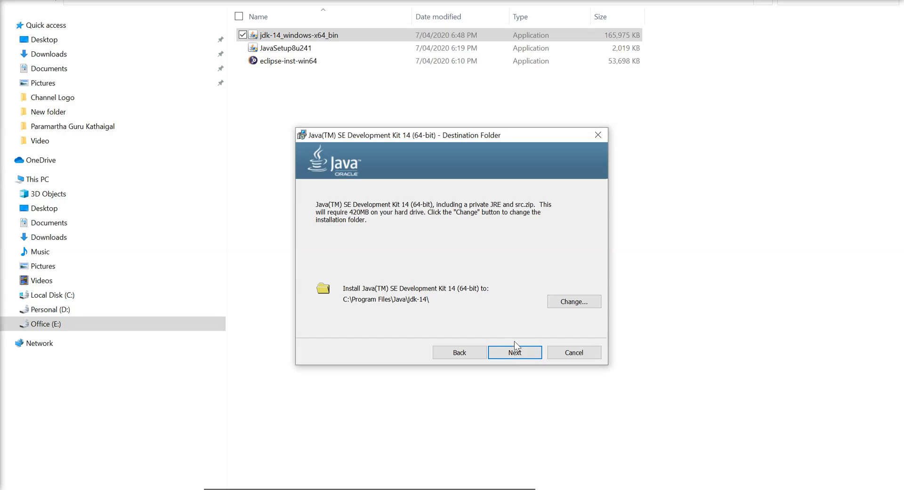
pyautogui.click(515, 351)
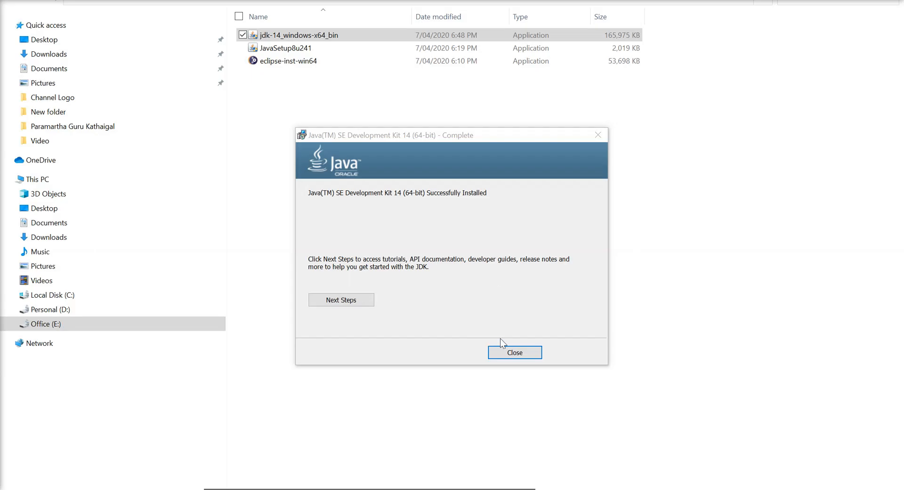
pyautogui.click(513, 353)
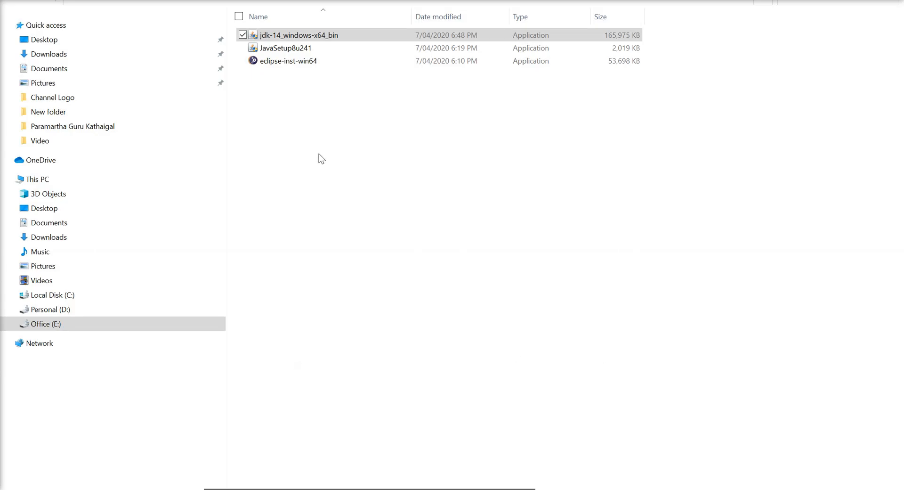
# - Run eclipse-inst-win64, install Eclipse IDE for Enterprise Java Developers with the default folder, and accept the Eclipse Foundation Software User Agreement
pyautogui.doubleClick(289, 63)
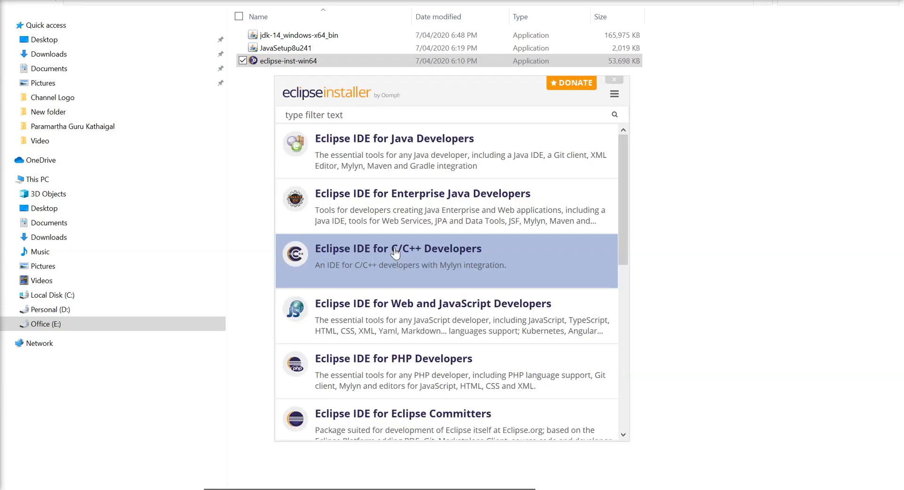
pyautogui.click(433, 206)
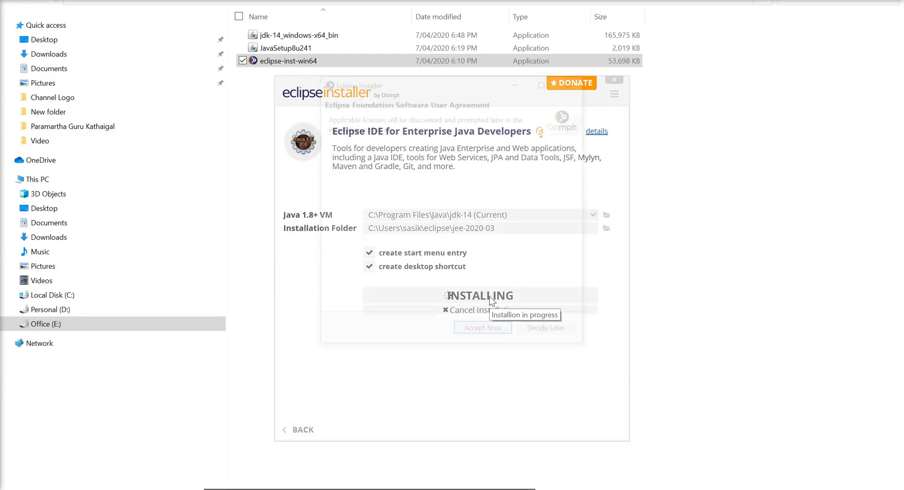
pyautogui.click(480, 335)
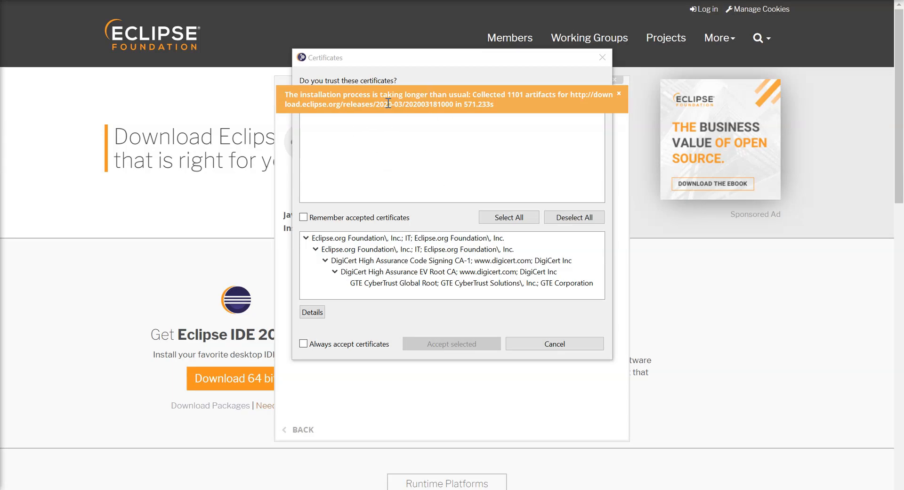
# - Review the certificate chain entries, select all the certificates and accept them so the installation continues
pyautogui.click(361, 238)
pyautogui.click(381, 250)
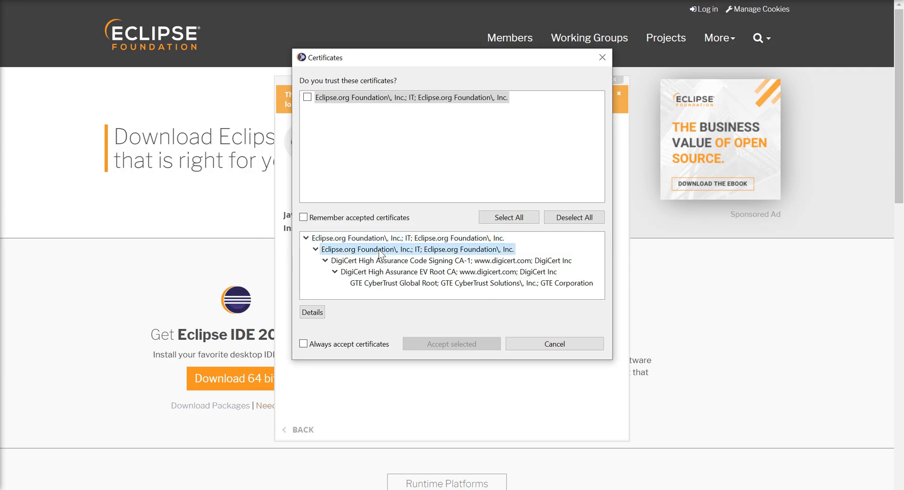
pyautogui.click(438, 284)
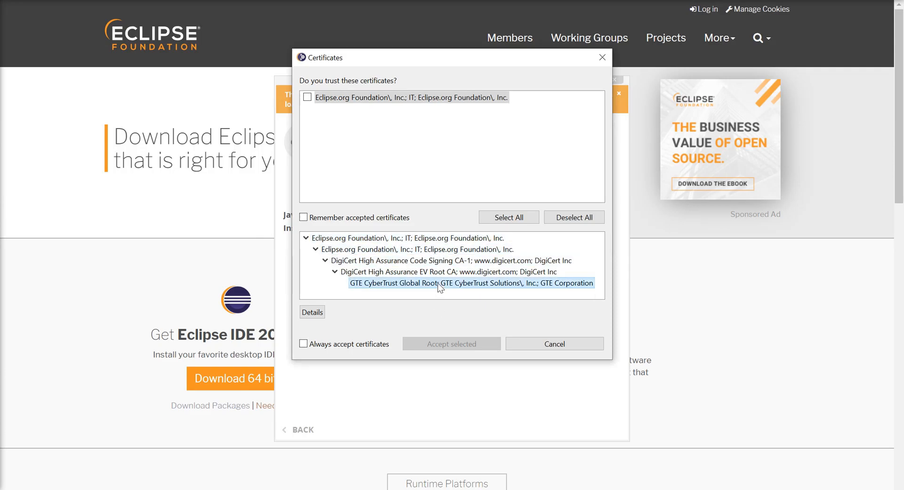
pyautogui.click(509, 217)
pyautogui.click(459, 342)
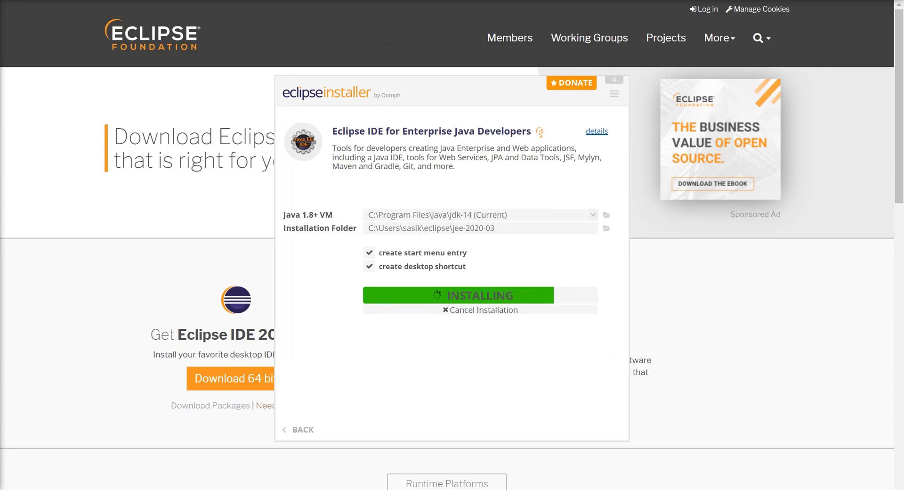
# - Launch the installed Eclipse IDE using the default eclipse-workspace directory as the workspace
pyautogui.click(488, 293)
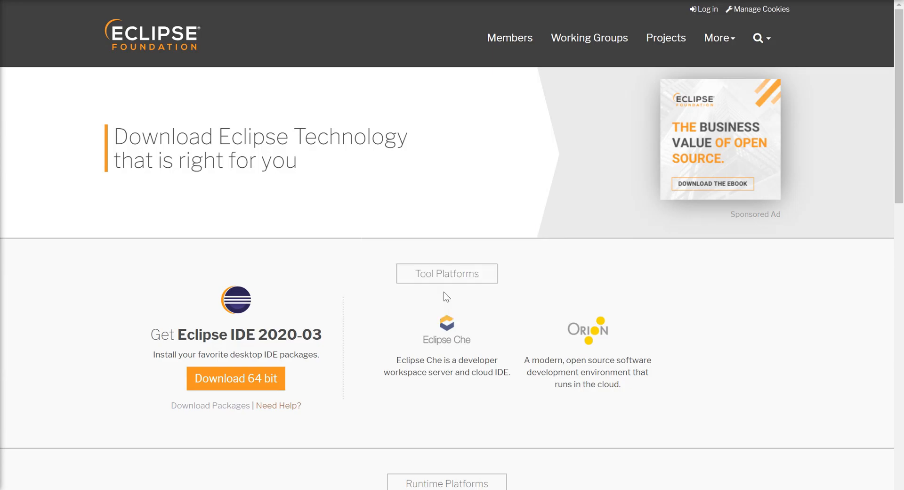
pyautogui.click(518, 290)
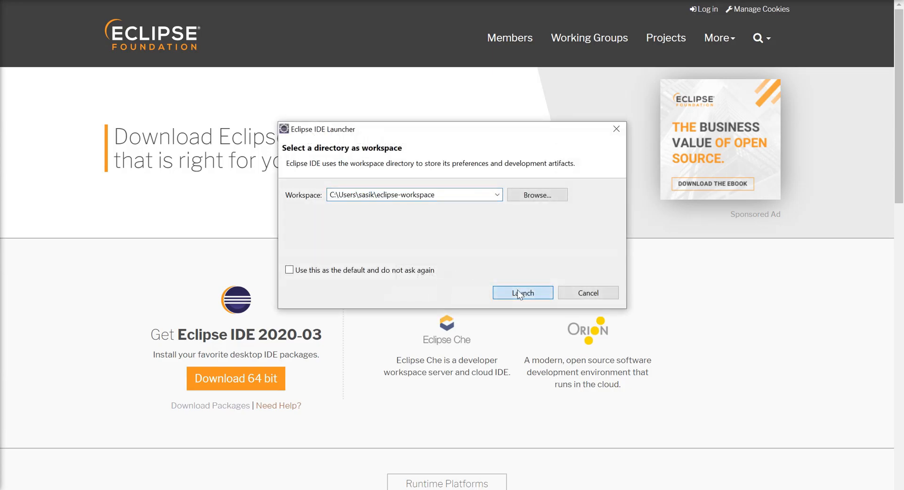